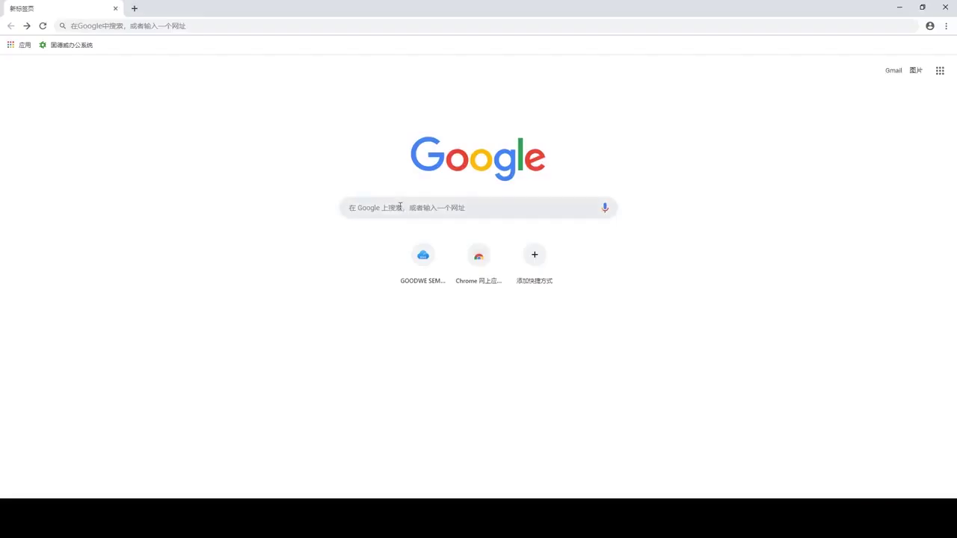
left_click(400, 206)
type("www.sems")
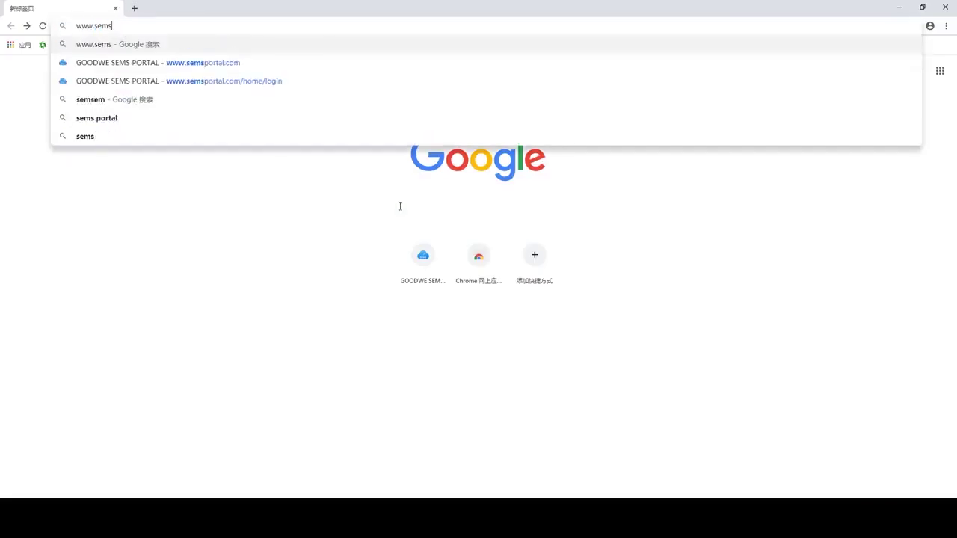
type("portal.com")
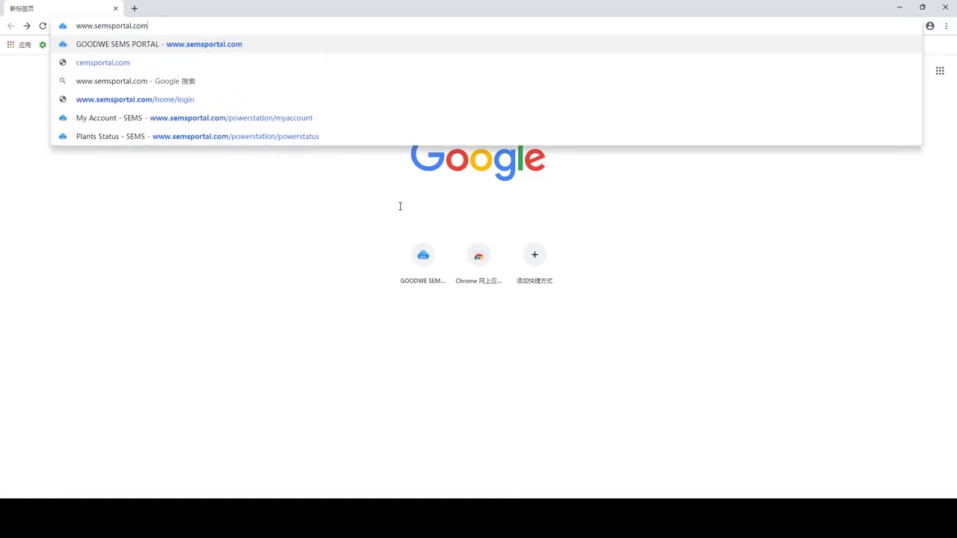
key("Return")
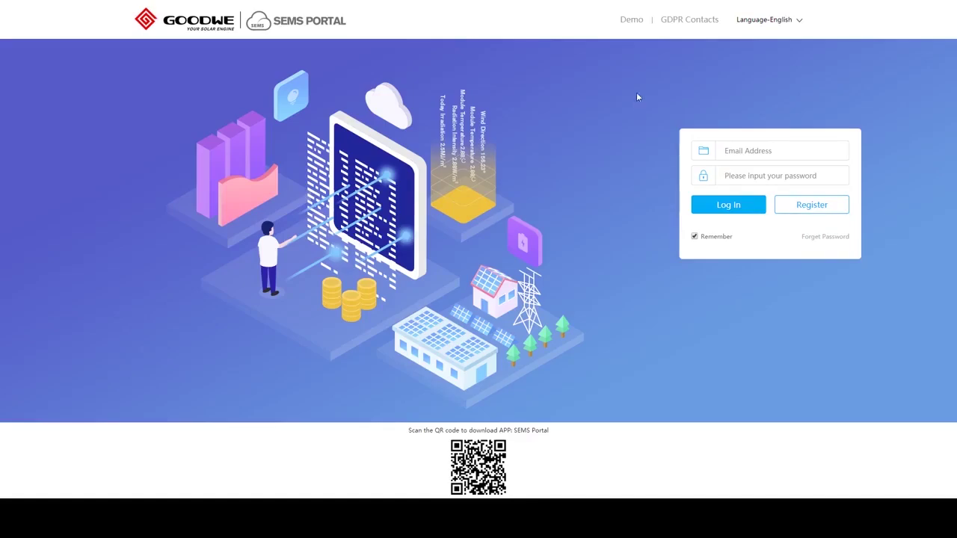
- Preview the Demo example plants and the interface Language options on the login page
left_click(635, 22)
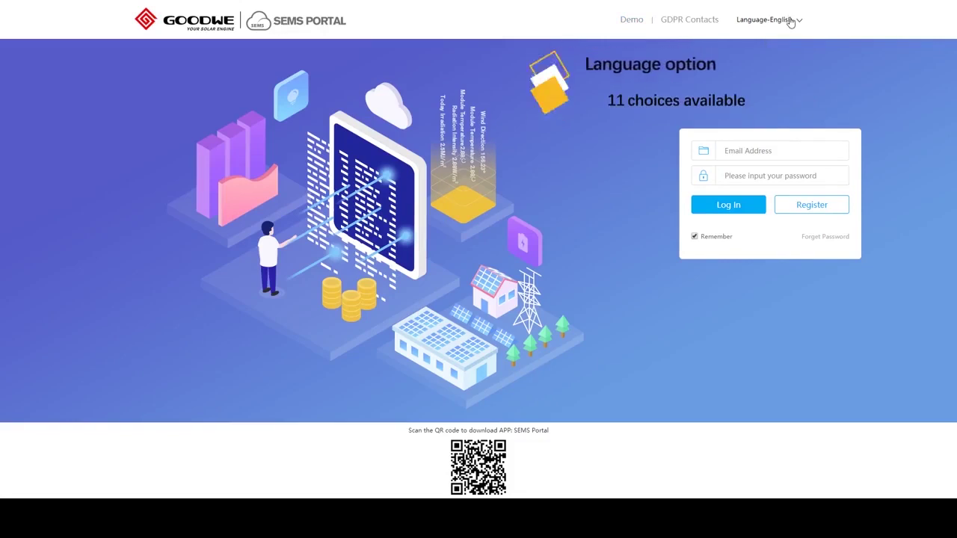
left_click(790, 22)
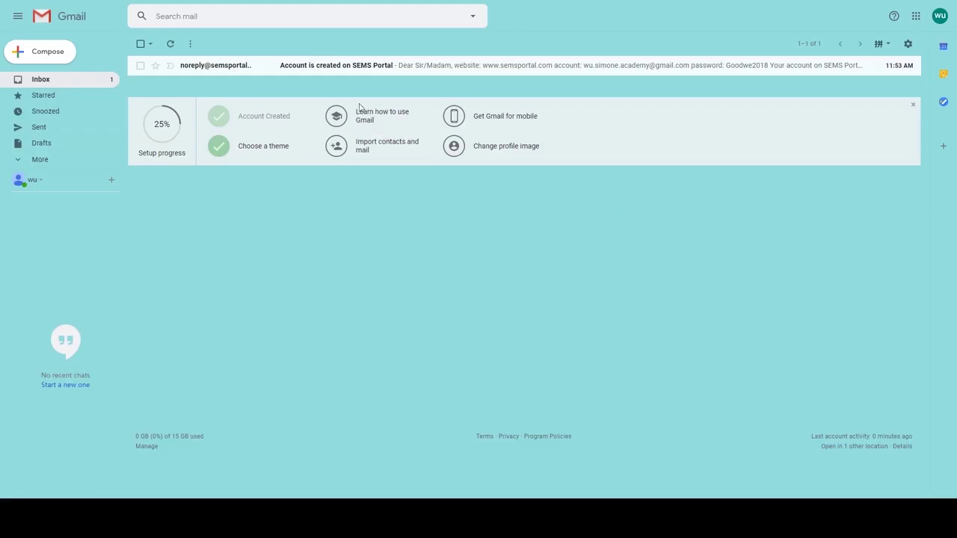
- Open the 'Account is created on SEMS Portal' email from GoodWe SEMS Portal
left_click(327, 69)
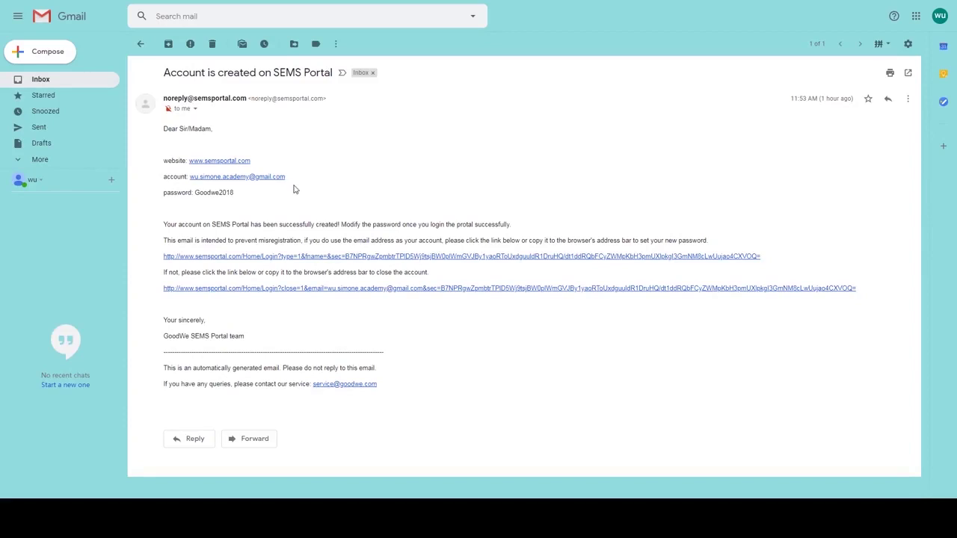
- Follow the activation link, then set and confirm the new account password
left_click(309, 259)
left_click(489, 216)
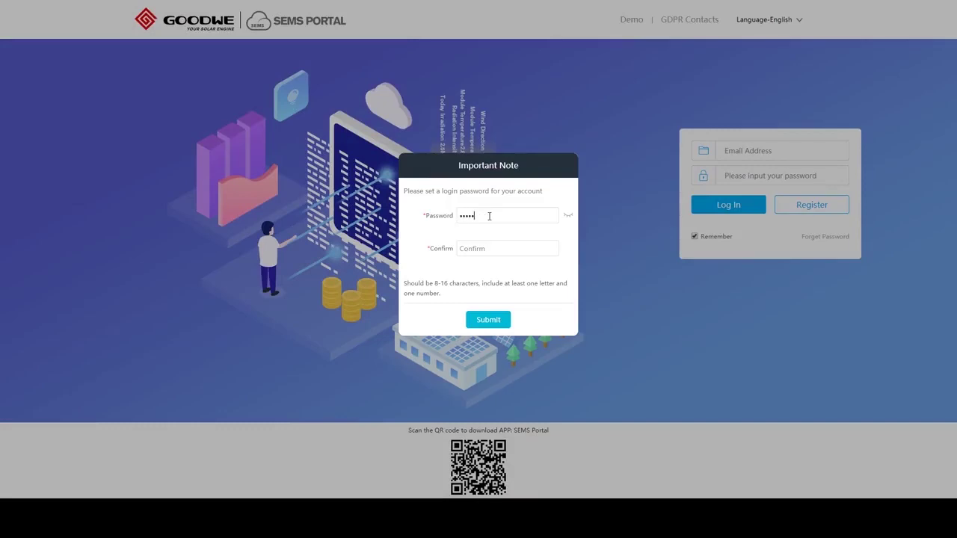
left_click(498, 250)
left_click(496, 322)
- Log in with the account e-mail address and the new password
left_click(770, 152)
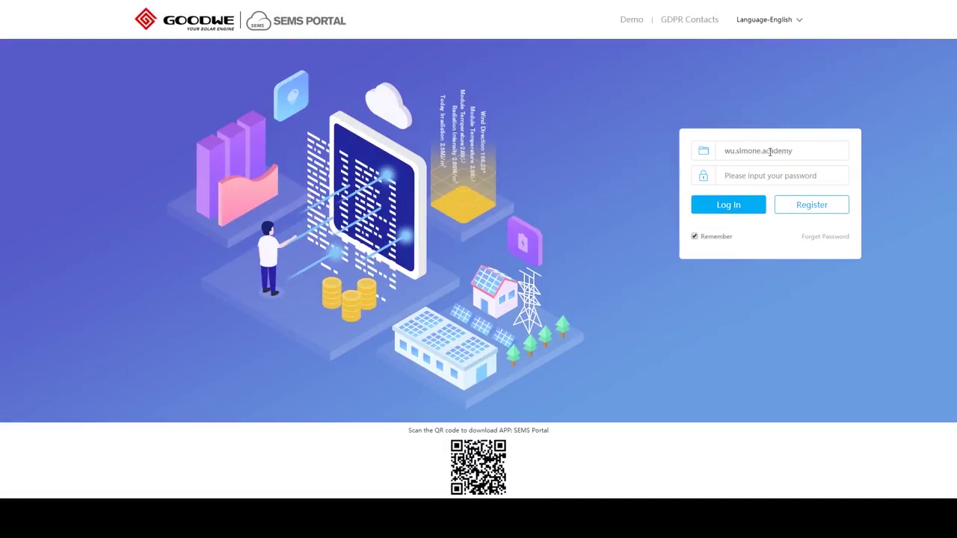
left_click(776, 176)
type("•••••••••")
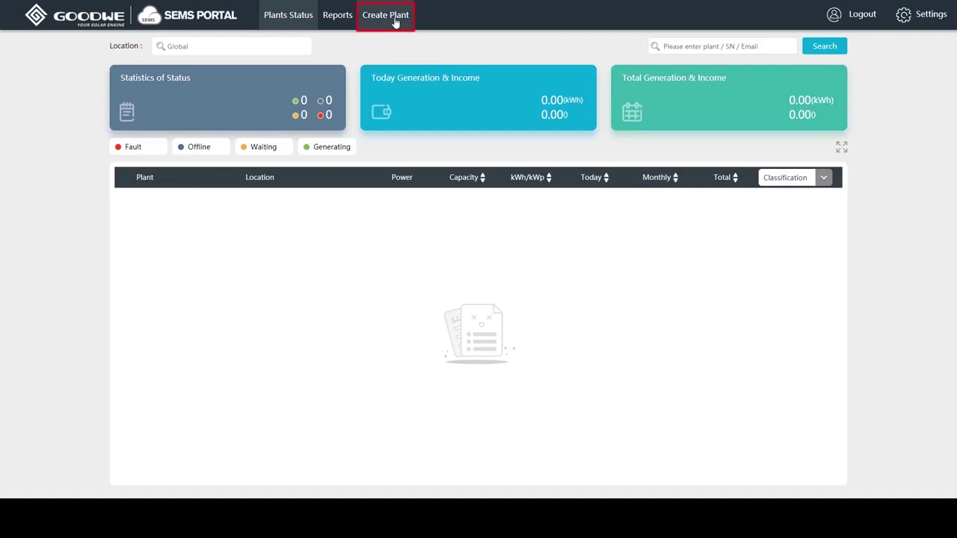
- Start a new plant and add an owner by the owner's e-mail address
left_click(396, 22)
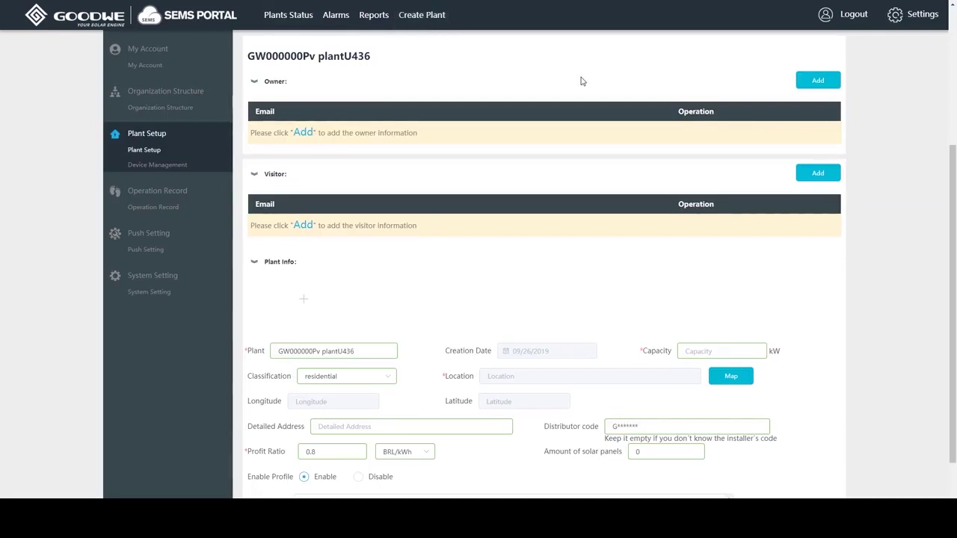
left_click(825, 84)
left_click(464, 132)
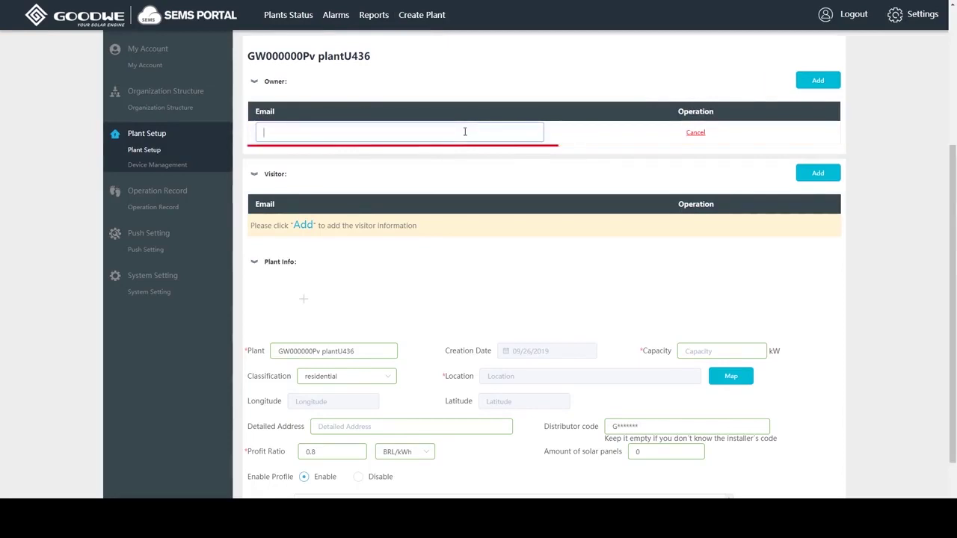
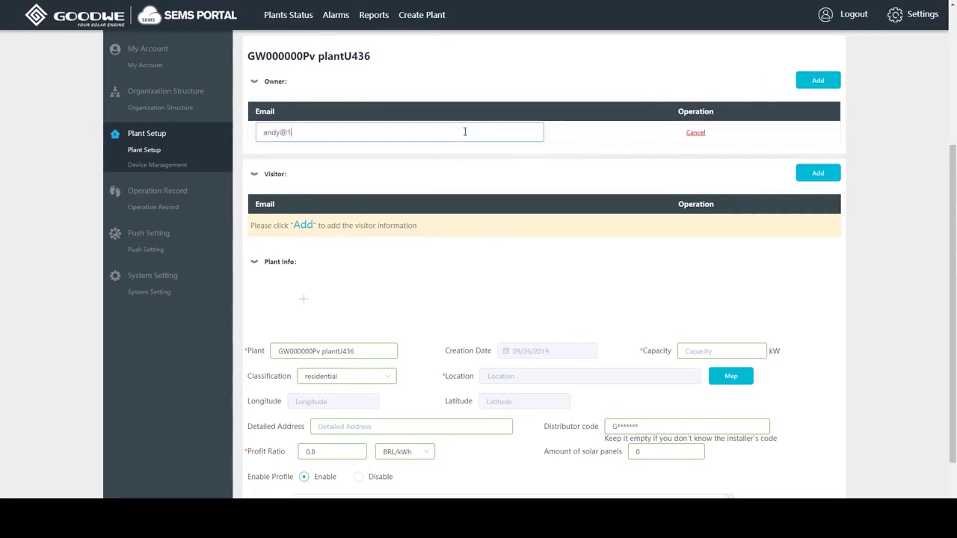
left_click(619, 162)
- Add a visitor entry and fill in the visitor's e-mail address
left_click(819, 174)
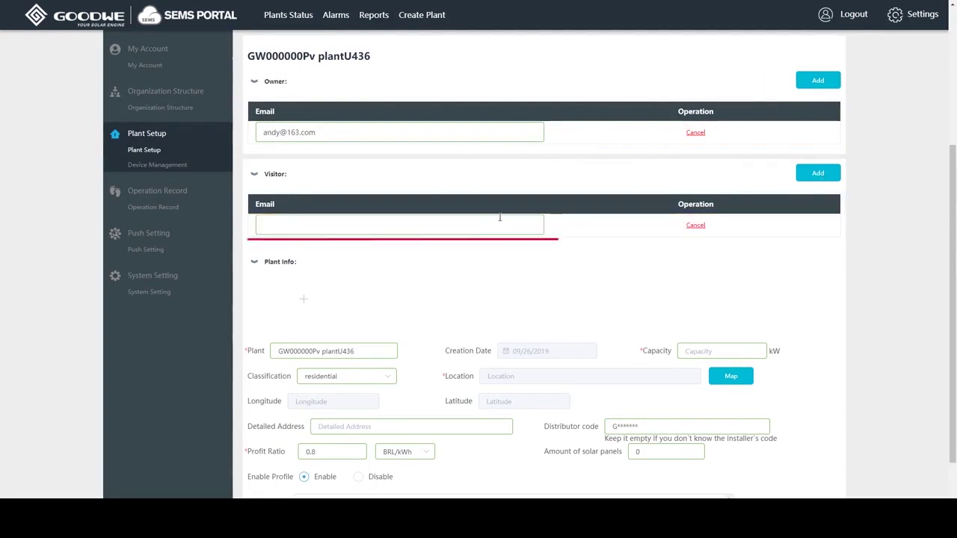
left_click(479, 223)
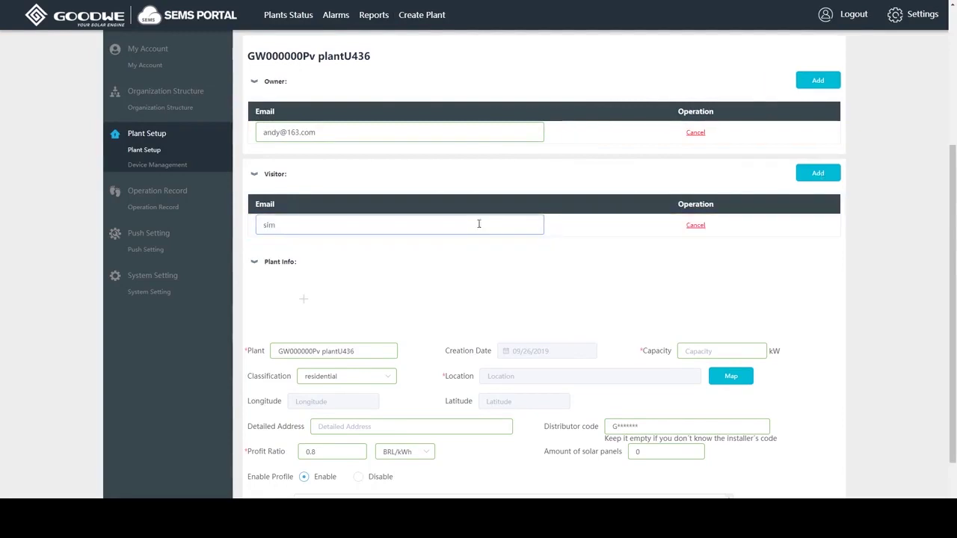
- Upload a photo of the solar panels to Plant Info
scroll(777, 274, "down", 3)
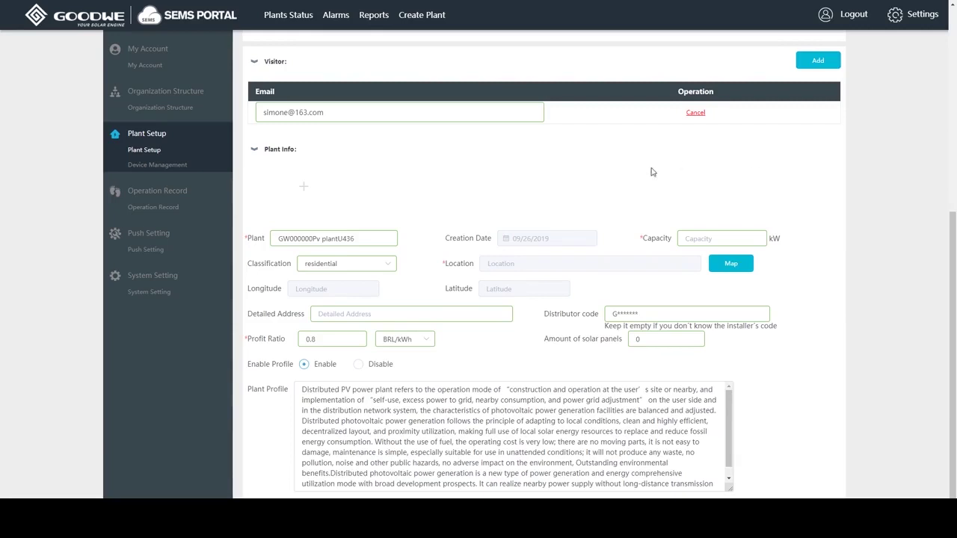
left_click(298, 191)
left_click(117, 70)
left_click(385, 252)
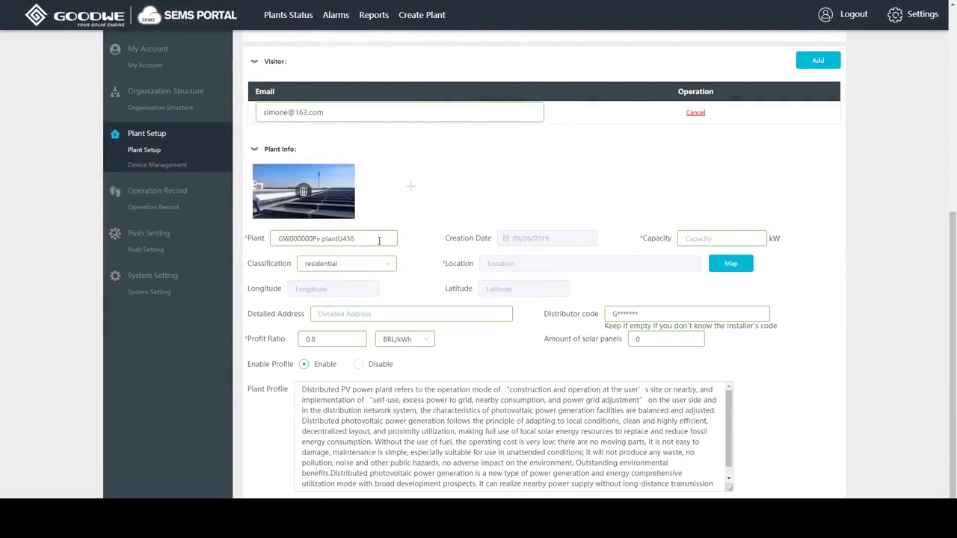
- Name the plant 'commercial plant 2' and set its capacity to 150 kW
left_click_drag(379, 239, 270, 240)
type("commercial plant 2")
left_click(714, 240)
type("150")
left_click(386, 265)
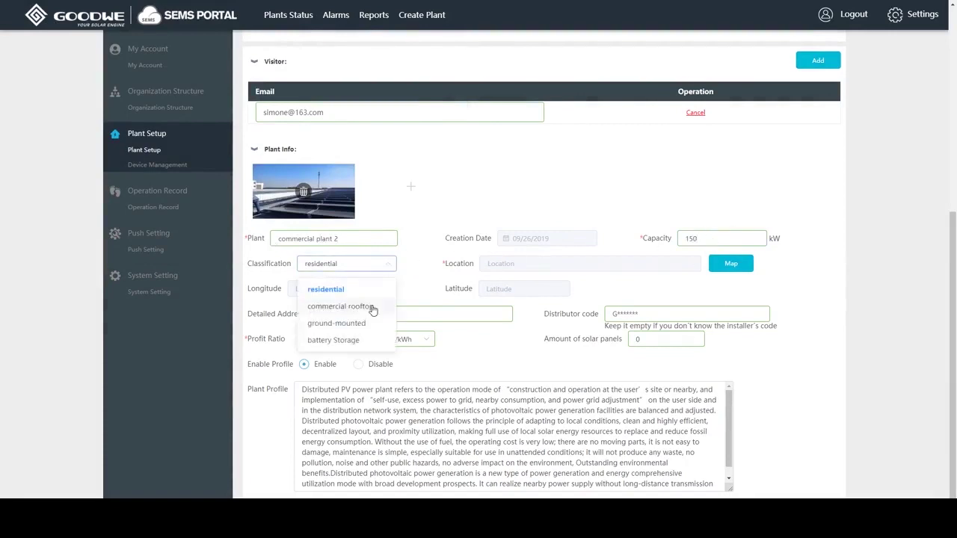
- Classify the plant as commercial rooftop and locate it on Zijin Road, Suzhou
left_click(388, 303)
left_click(731, 263)
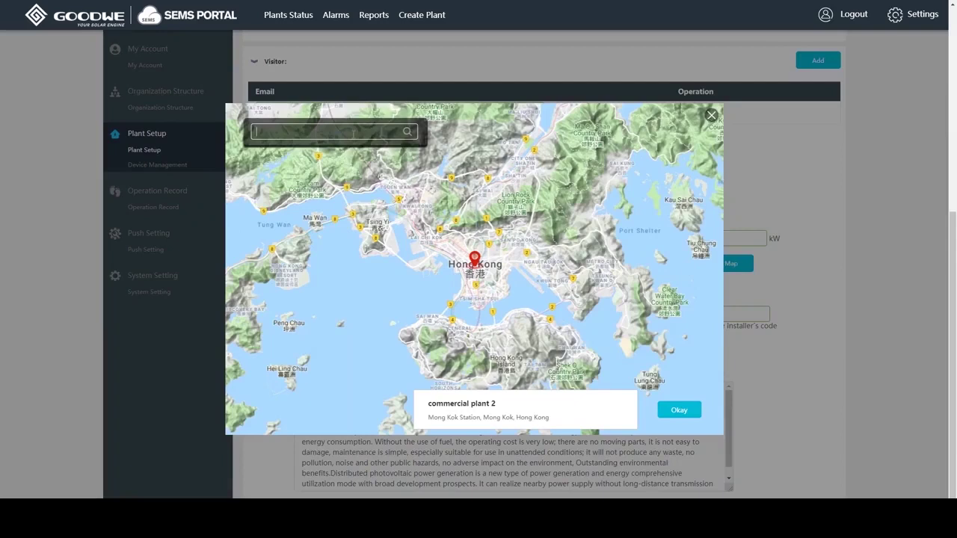
type("zijin")
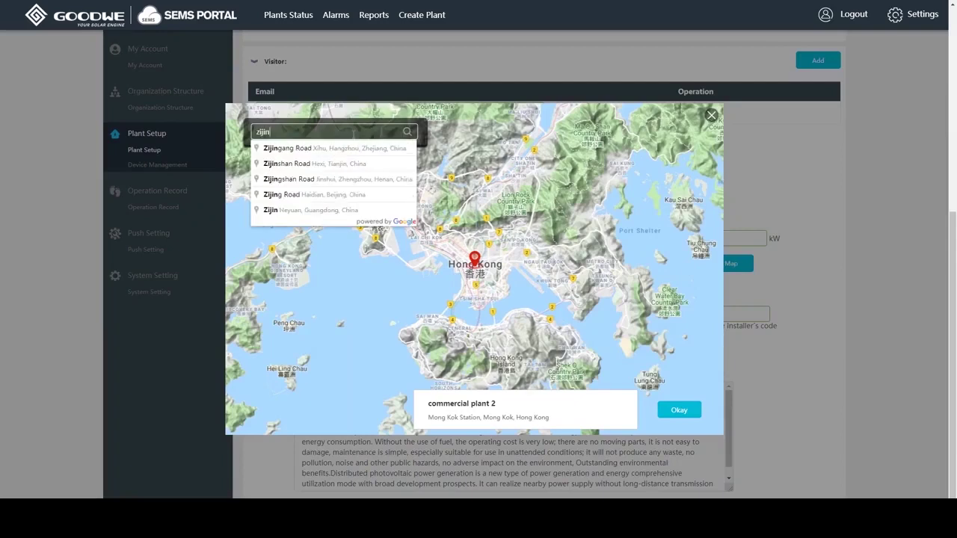
type(" road")
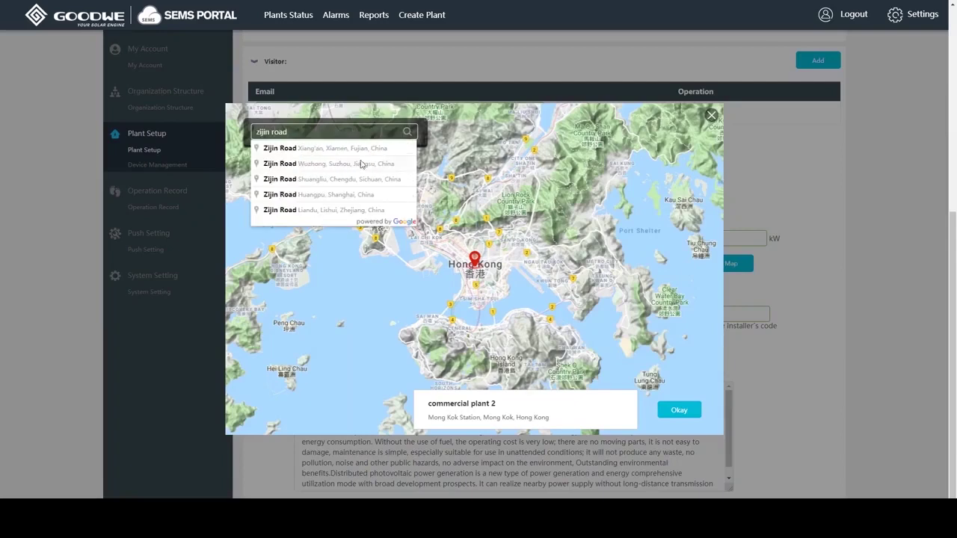
left_click(363, 165)
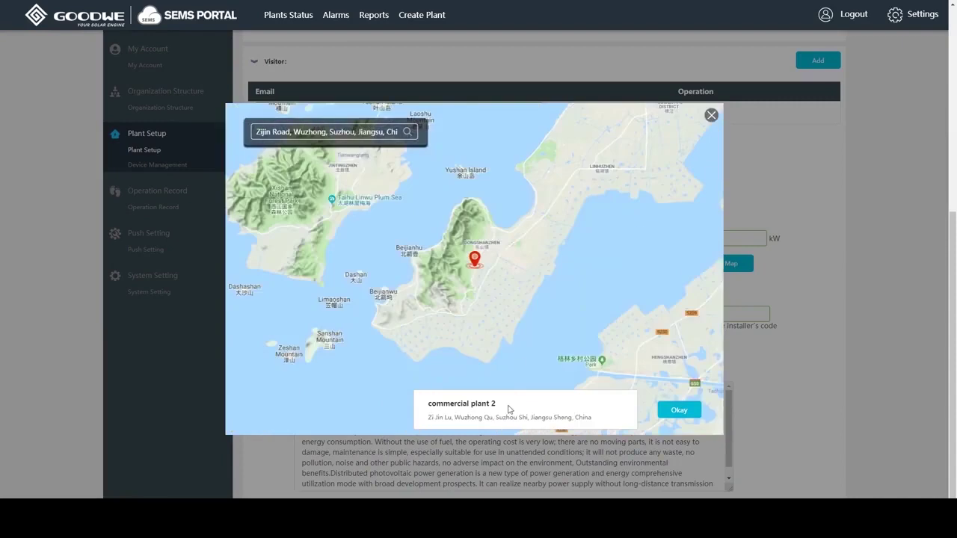
left_click(680, 411)
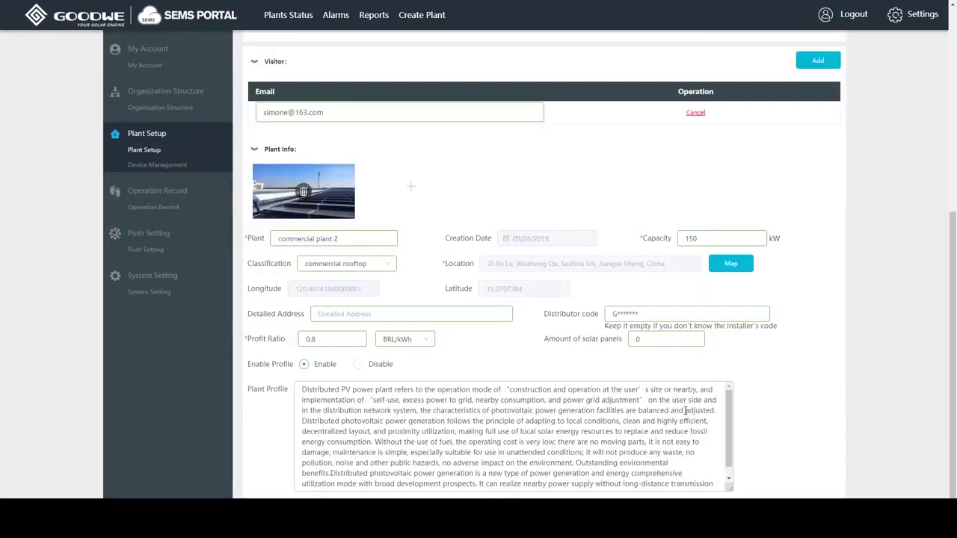
- Set the plant's profit ratio to 1.2
left_click(709, 314)
left_click_drag(334, 341, 302, 342)
type("1.2")
- Set the electricity price currency to HKD/kWh and enter 520 solar panels
left_click(427, 341)
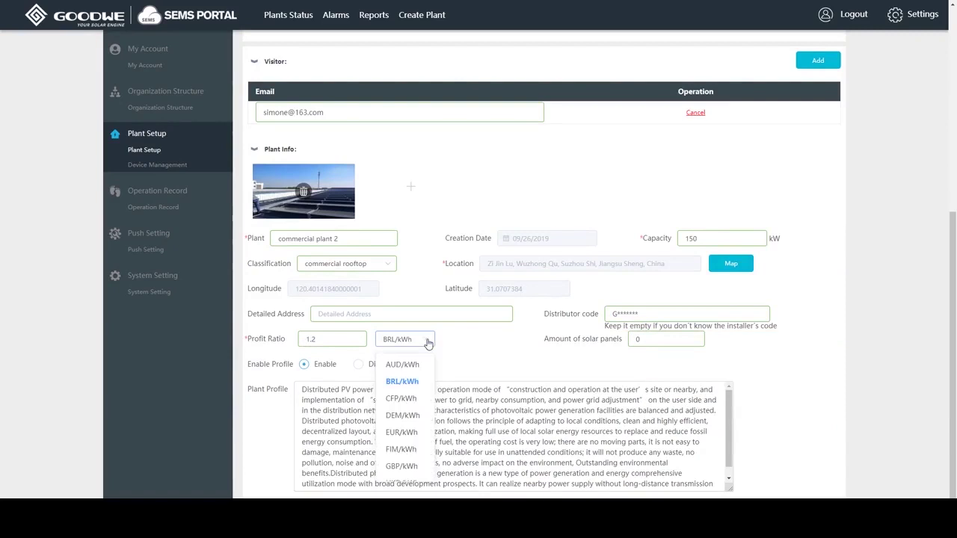
scroll(417, 434, "down", 3)
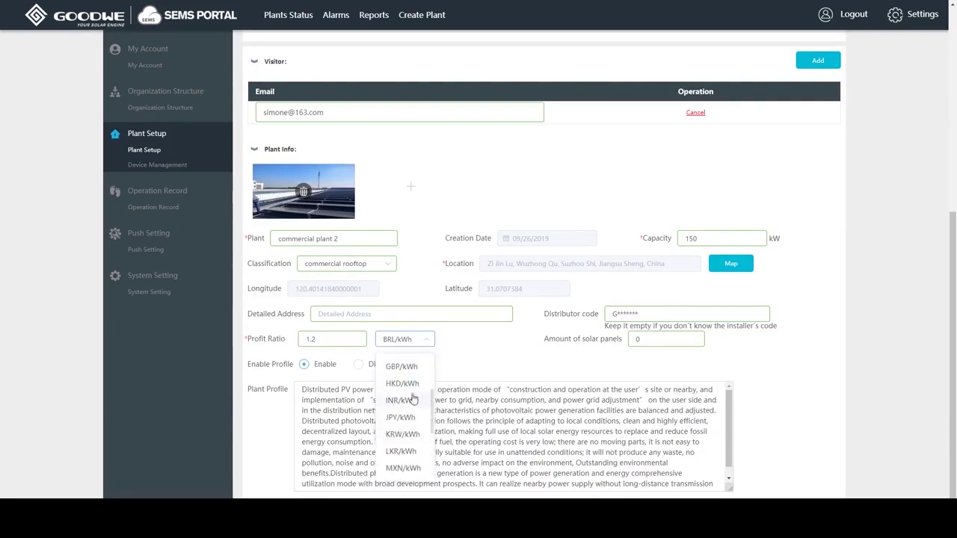
left_click(412, 388)
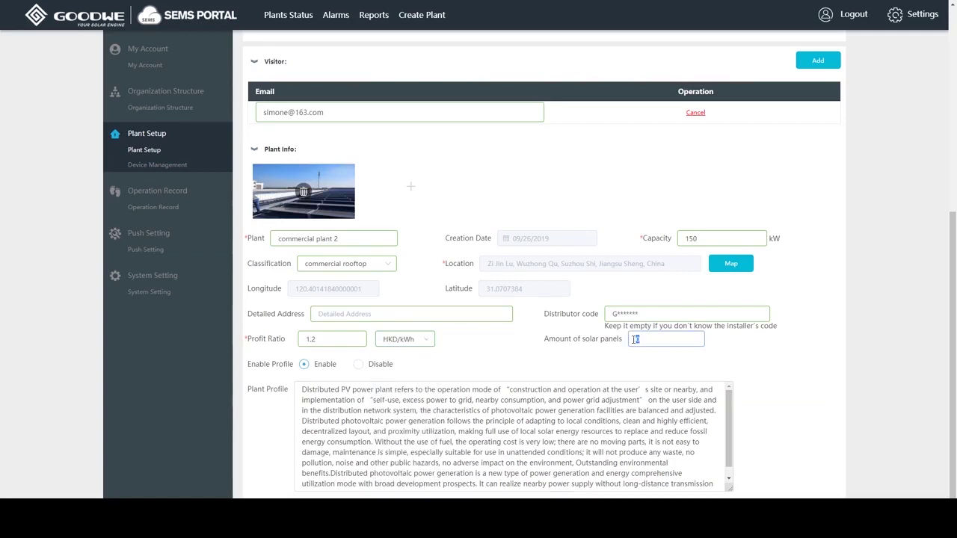
type("520")
- Replace the plant profile text with 'This plant is for demonstration.'
left_click(303, 389)
key("ctrl+a")
key("BackSpace")
type("This plant is fo")
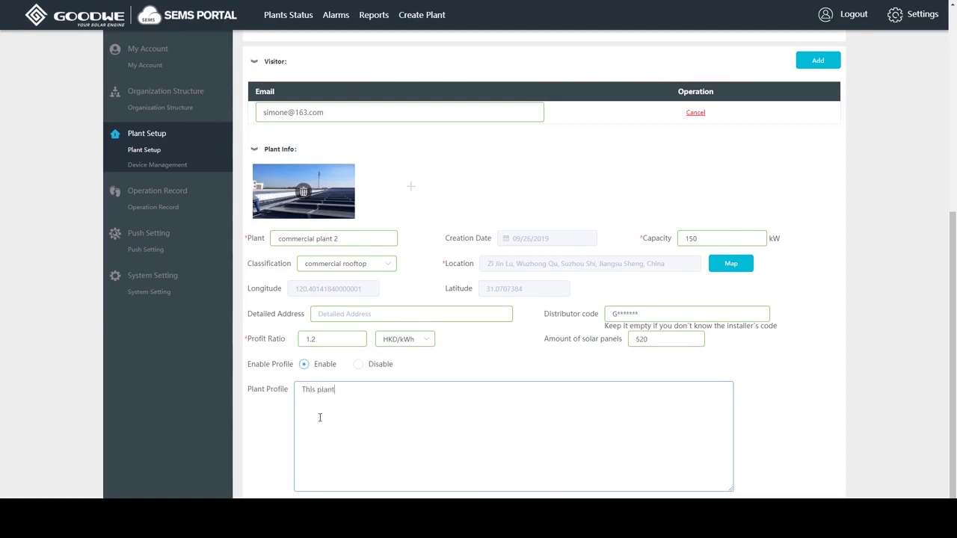
type("r demonstration.")
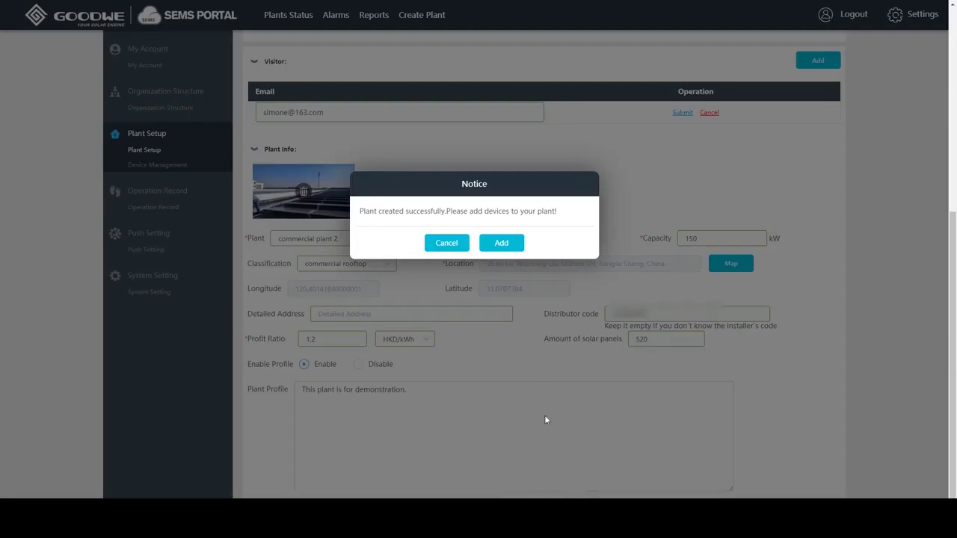
left_click(501, 244)
left_click(526, 180)
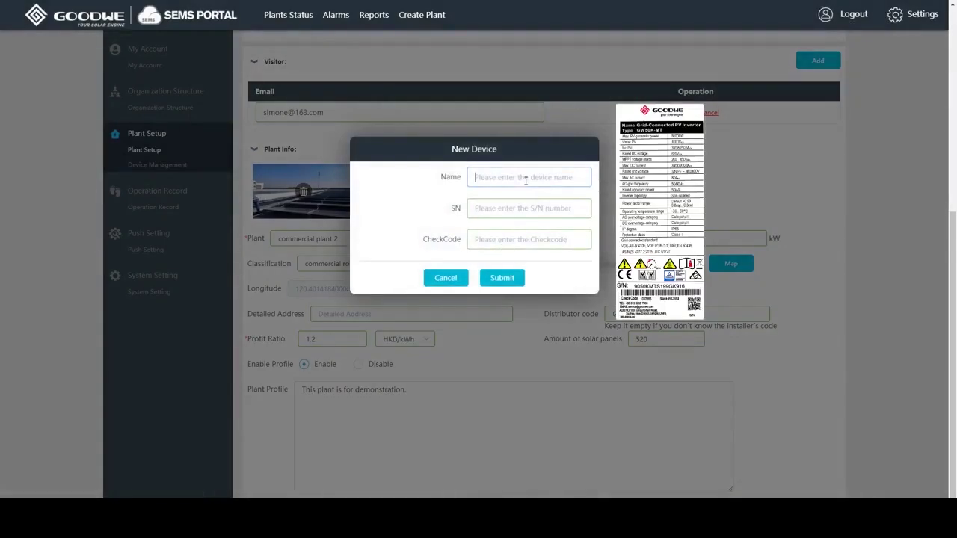
left_click(523, 208)
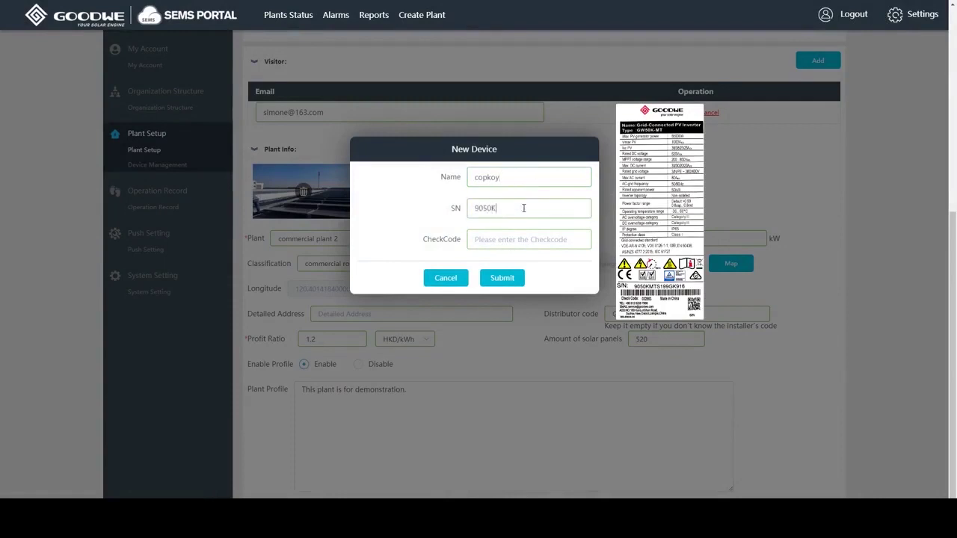
left_click(536, 239)
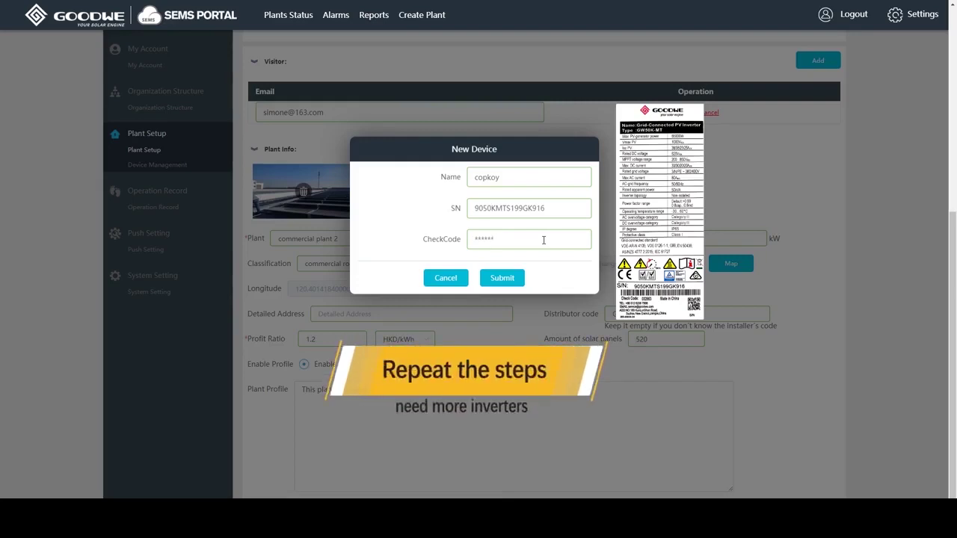
left_click(513, 281)
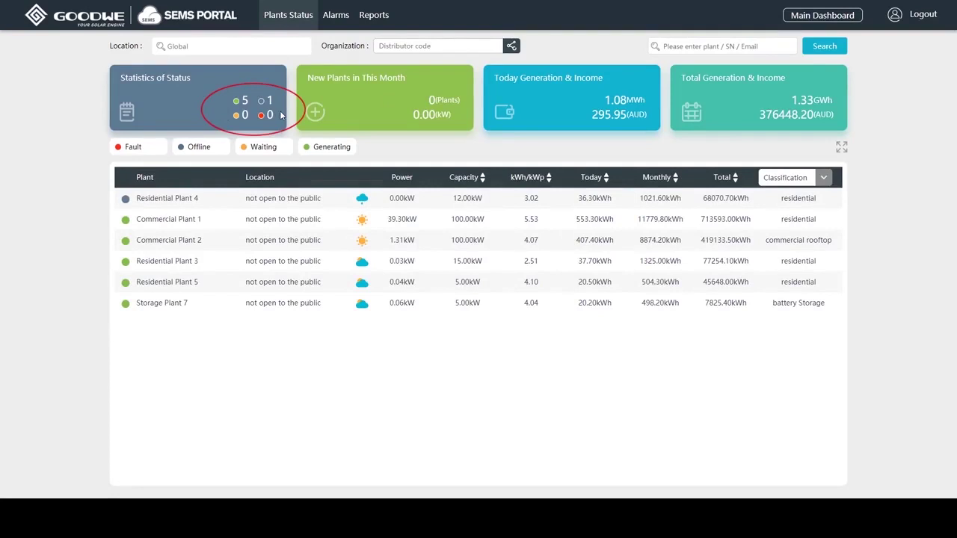
- Filter the plant list to Generating and sort it by capacity, largest first
left_click(207, 149)
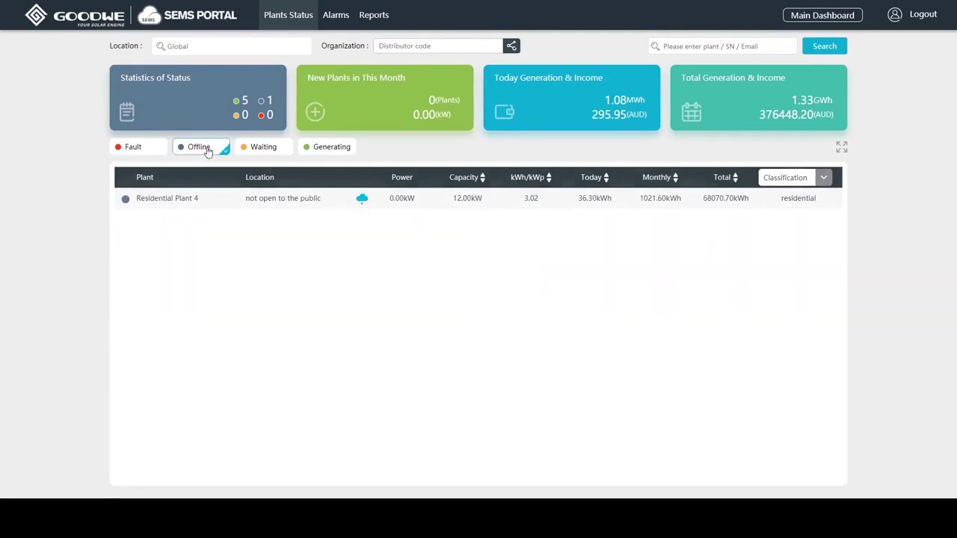
left_click(321, 148)
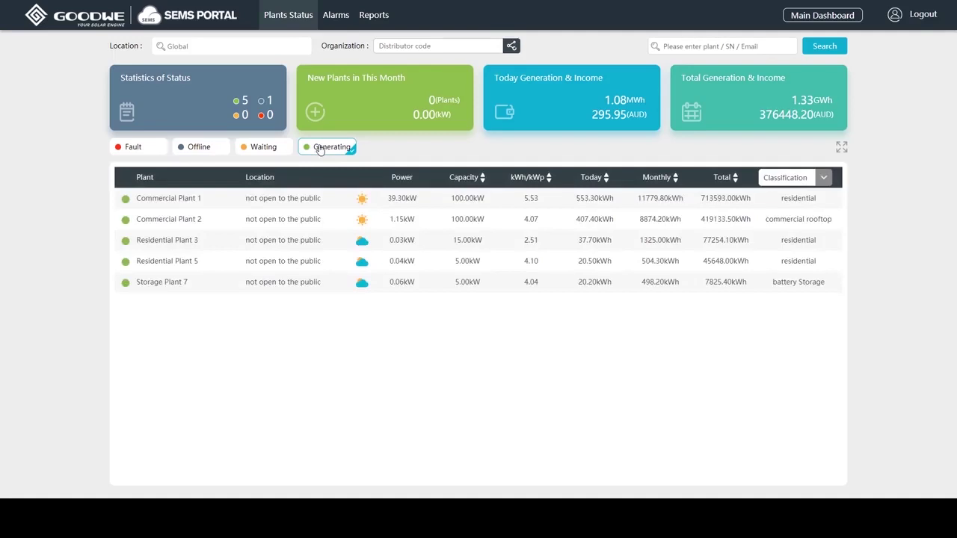
left_click(473, 180)
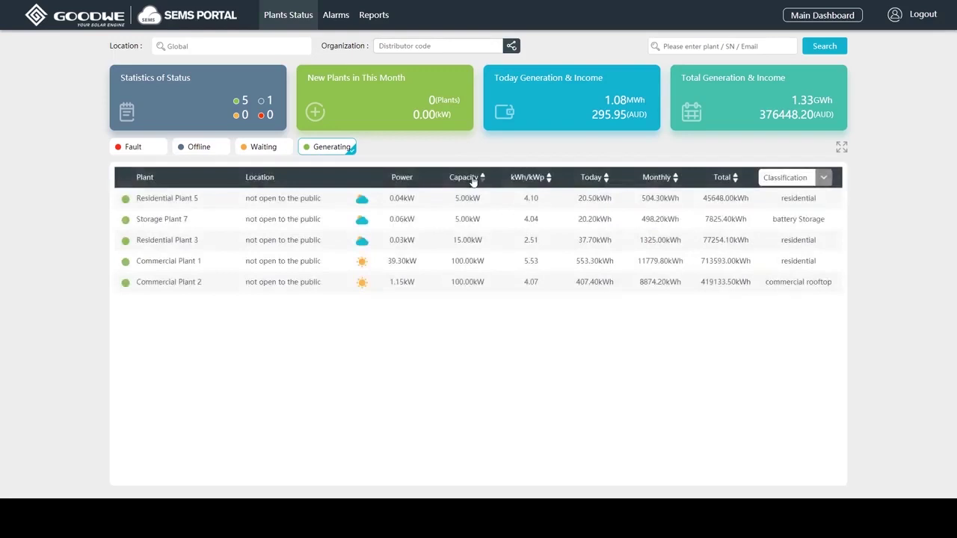
left_click(473, 180)
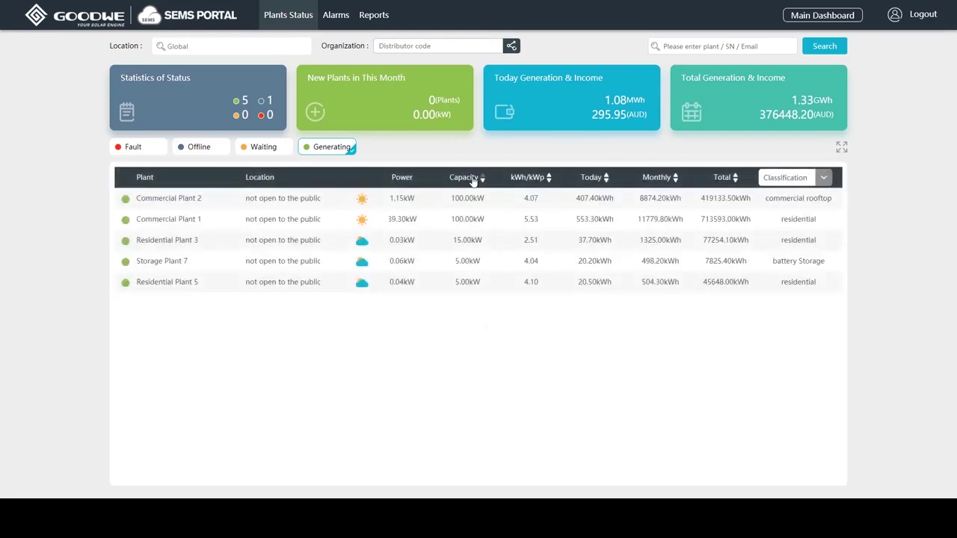
left_click(824, 178)
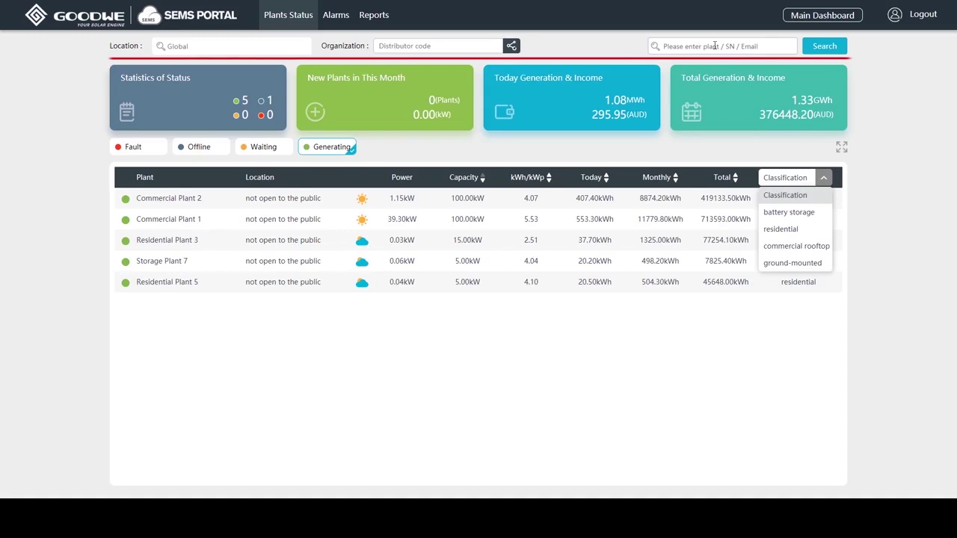
- Search the plant list for 'commercial plant 2'
left_click(715, 46)
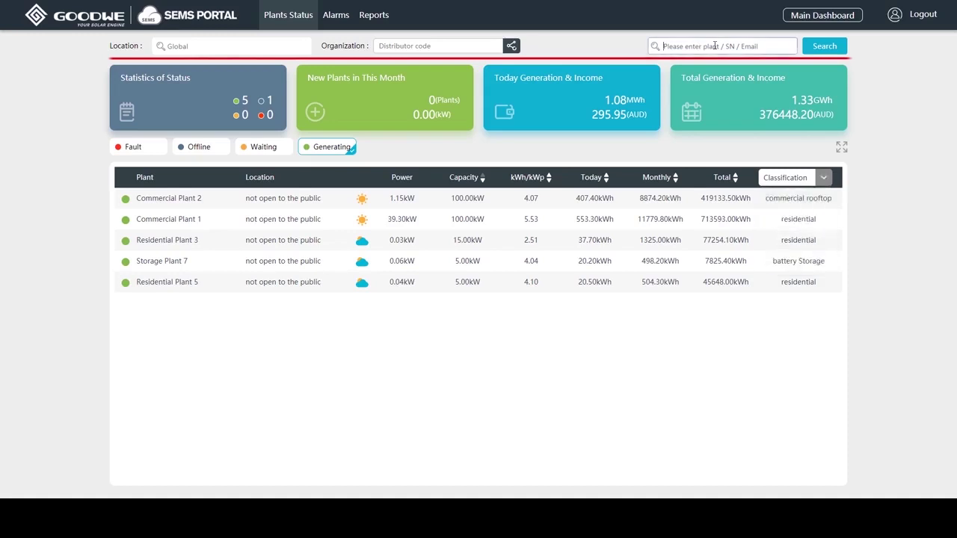
type("commercial")
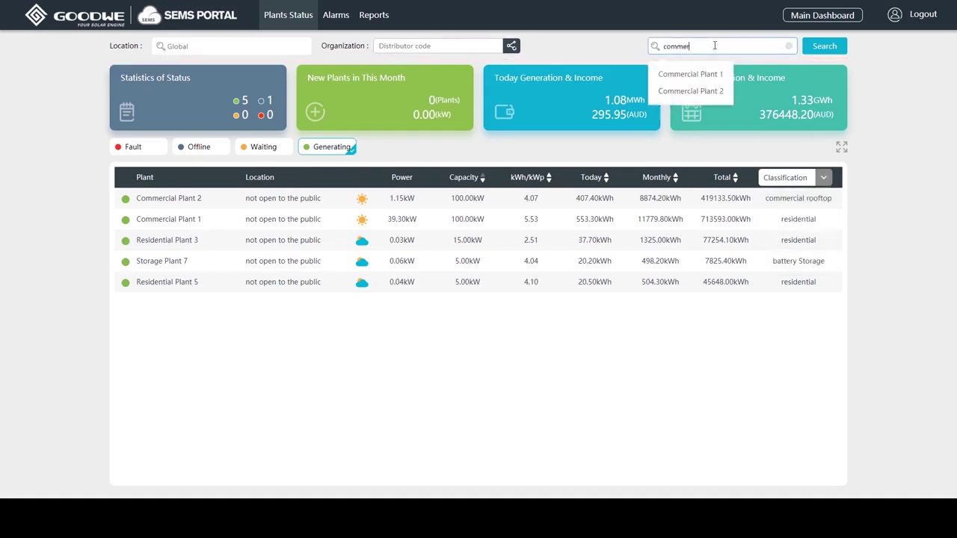
type(" plant 2")
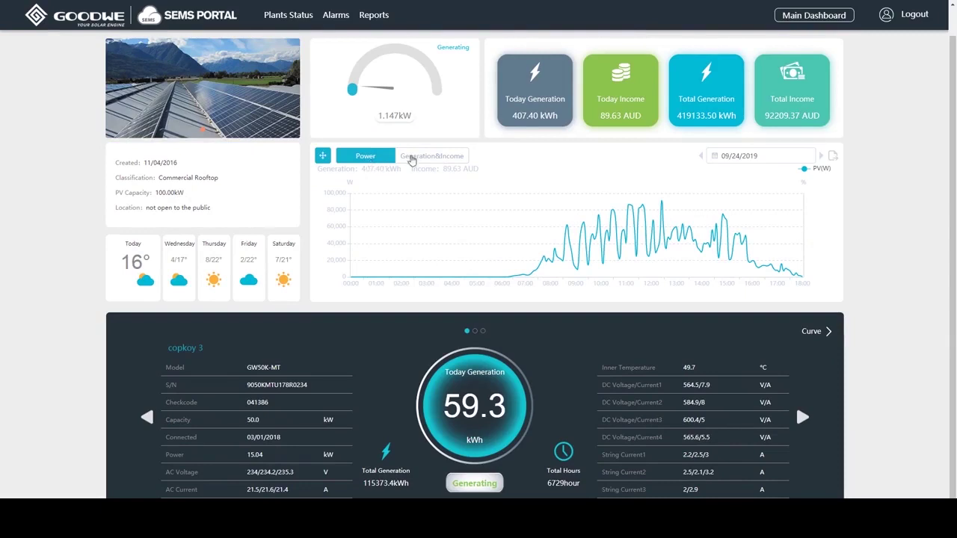
- Chart Commercial Plant 2's generation and income by month, then switch the inverter panel to curves
left_click(434, 157)
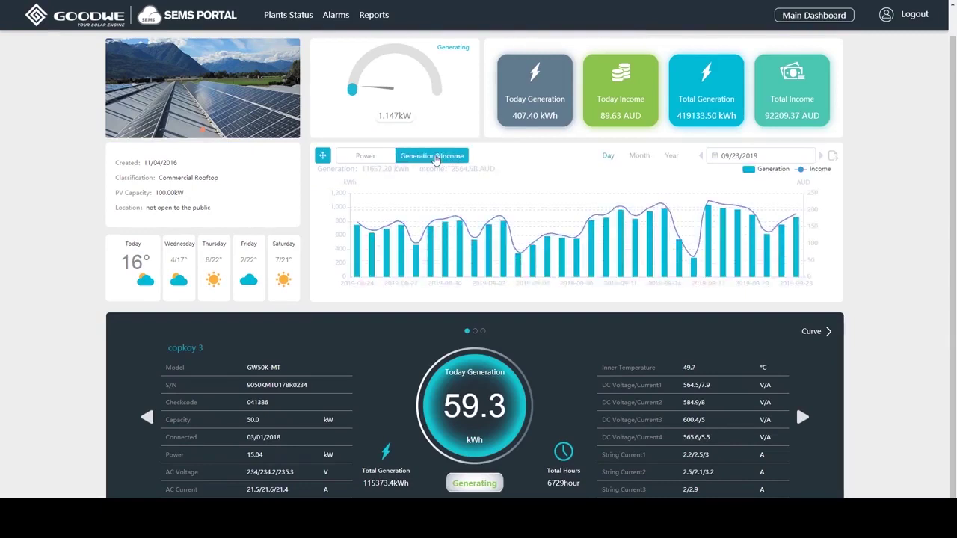
left_click(640, 157)
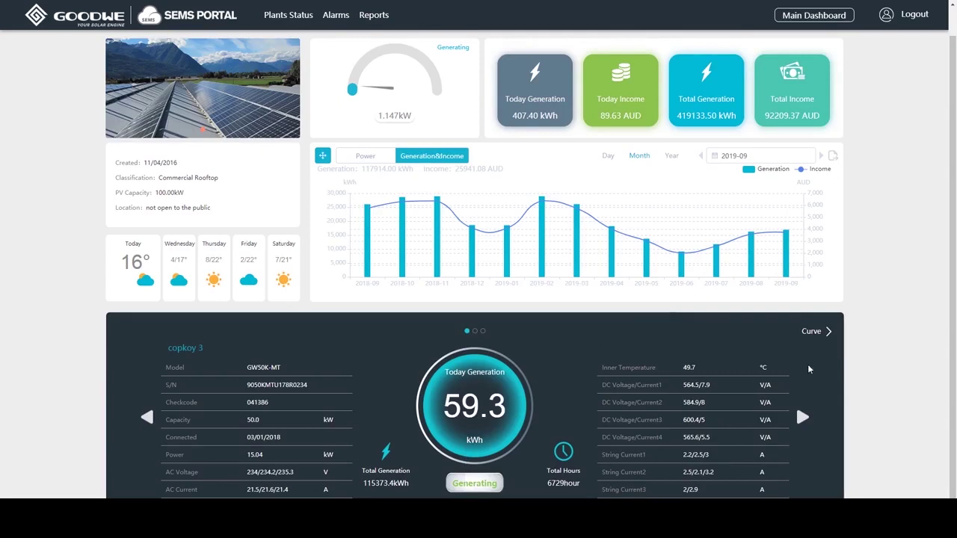
left_click(815, 333)
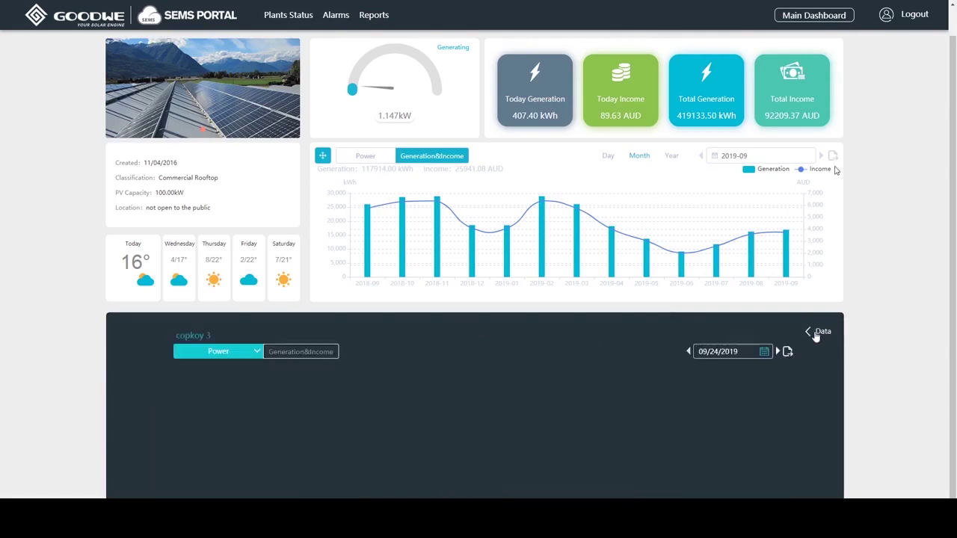
- Chart the inverter's monthly generation and income, then return the panel to live data
left_click(255, 353)
scroll(251, 386, "down", 5)
scroll(251, 385, "up", 3)
left_click(320, 356)
left_click(320, 357)
left_click(627, 354)
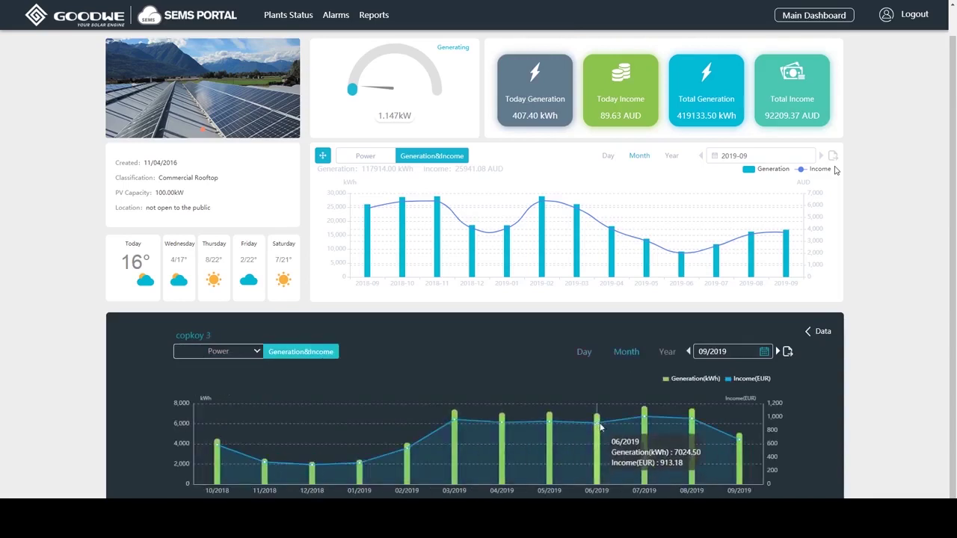
left_click(819, 331)
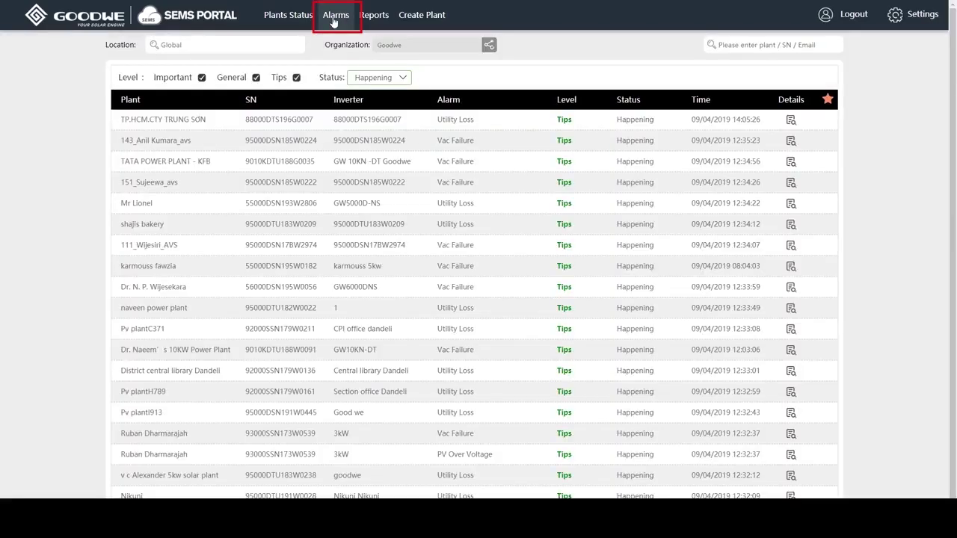
- Expand the latest Utility Loss alarm to view its causes and troubleshooting steps
left_click(791, 122)
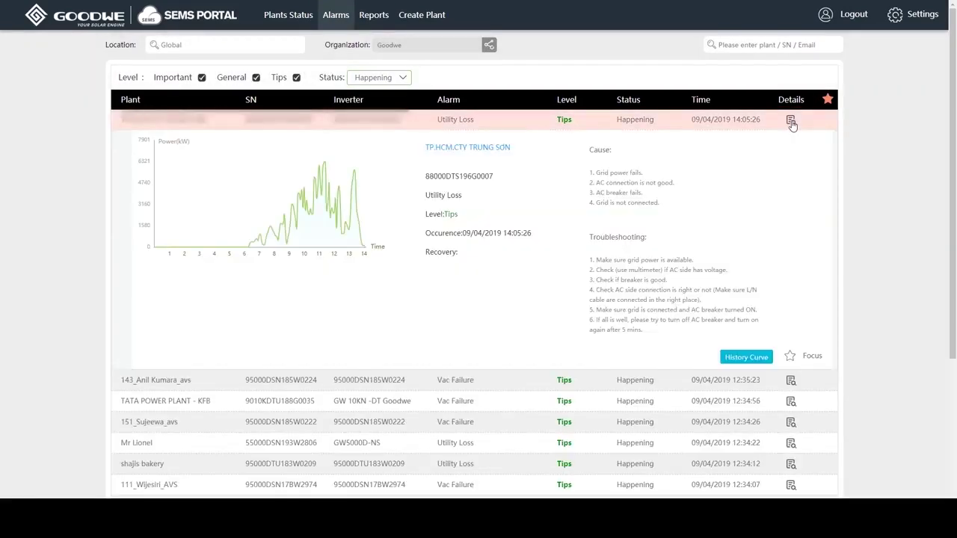